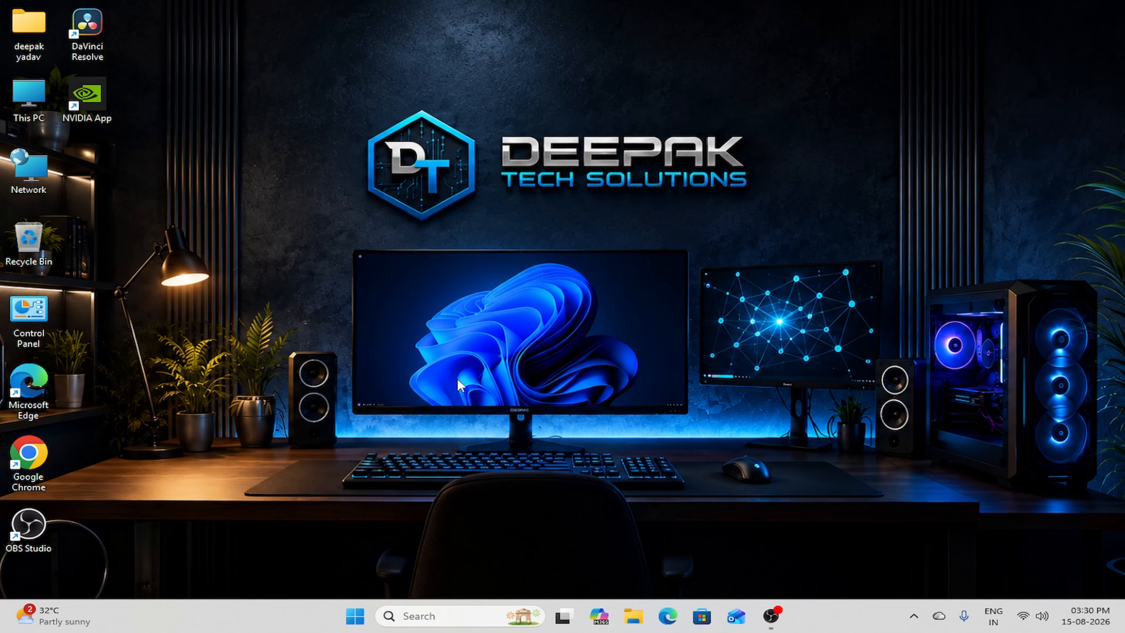
{"action": "right_click", "coordinate": [466, 246]}
{"action": "left_click", "coordinate": [504, 313]}
{"action": "left_click_drag", "start_coordinate": [2, 2], "coordinate": [1123, 598]}
{"action": "right_click", "coordinate": [633, 281]}
{"action": "left_click", "coordinate": [434, 231]}
{"action": "right_click", "coordinate": [304, 162]}
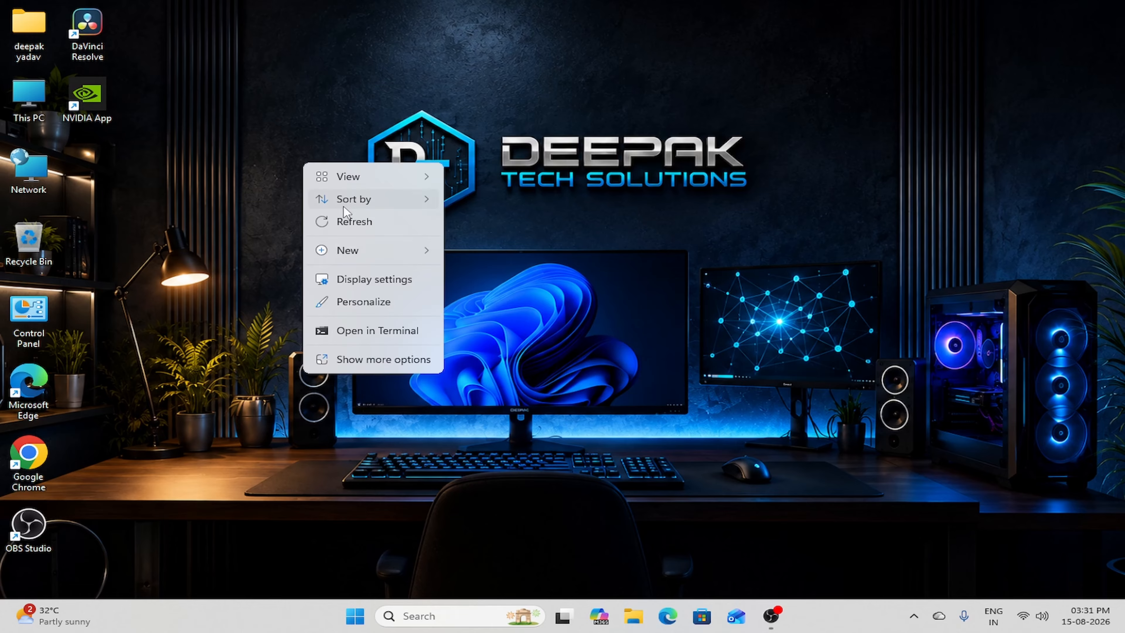
{"action": "left_click", "coordinate": [348, 217]}
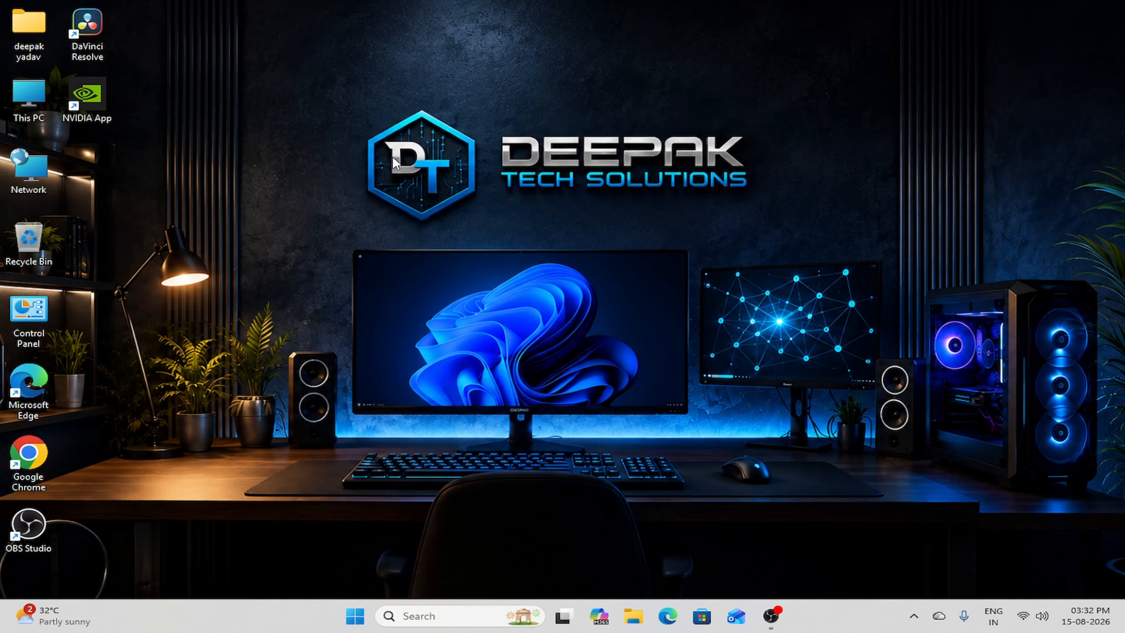
- Open the Computer Management console for This PC and show Disk Management
{"action": "double_click", "coordinate": [24, 109]}
{"action": "left_click", "coordinate": [1111, 10]}
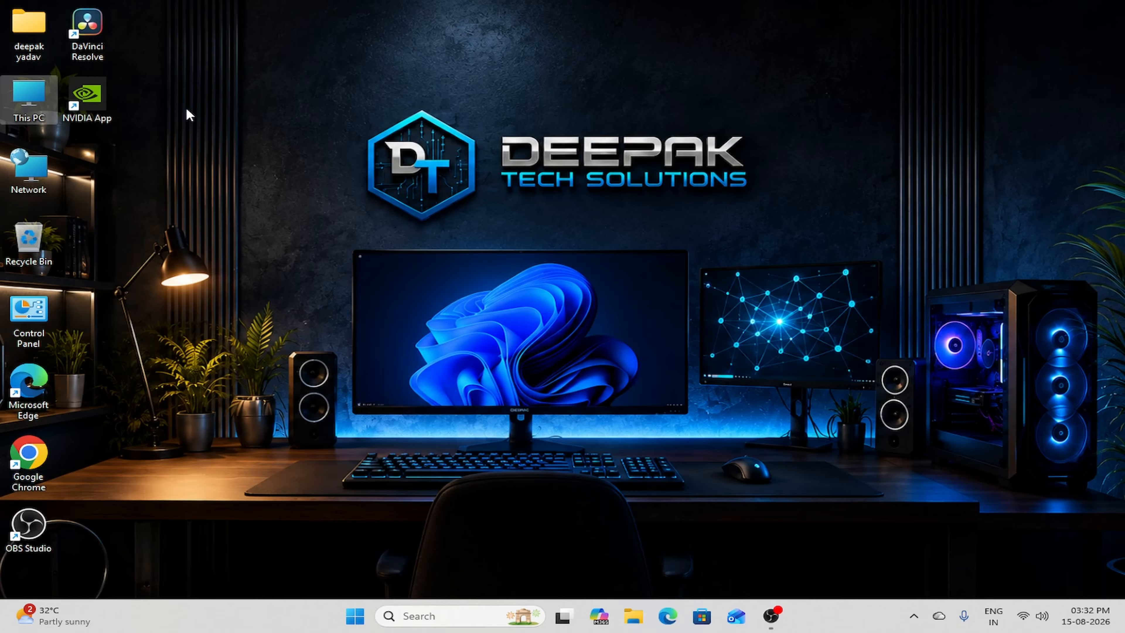
{"action": "right_click", "coordinate": [28, 95]}
{"action": "left_click", "coordinate": [114, 296]}
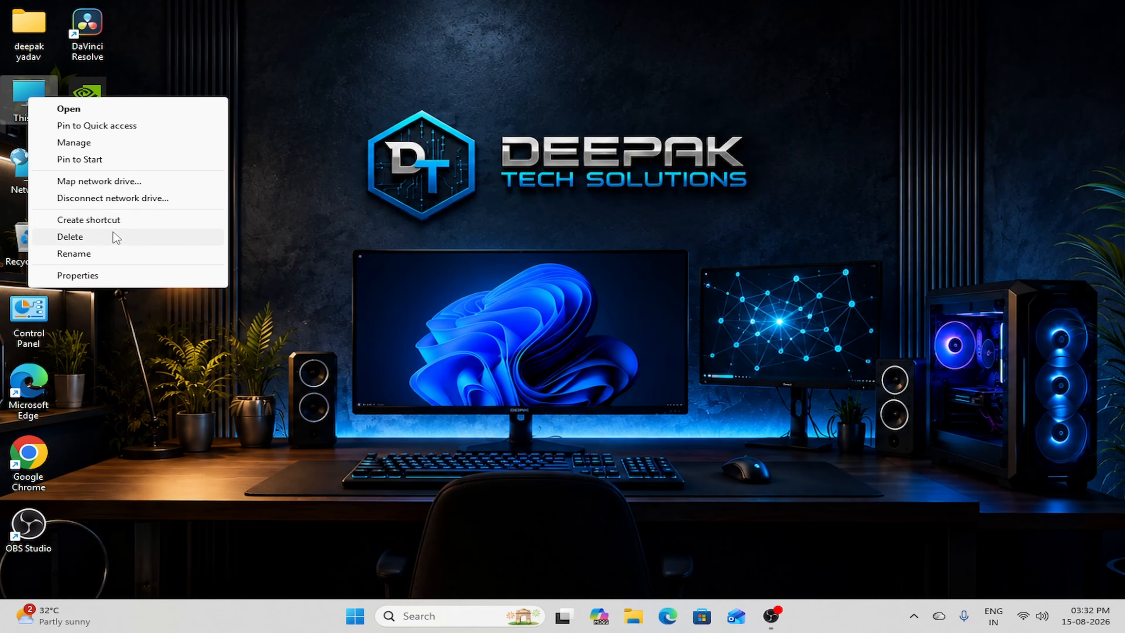
{"action": "left_click", "coordinate": [104, 145]}
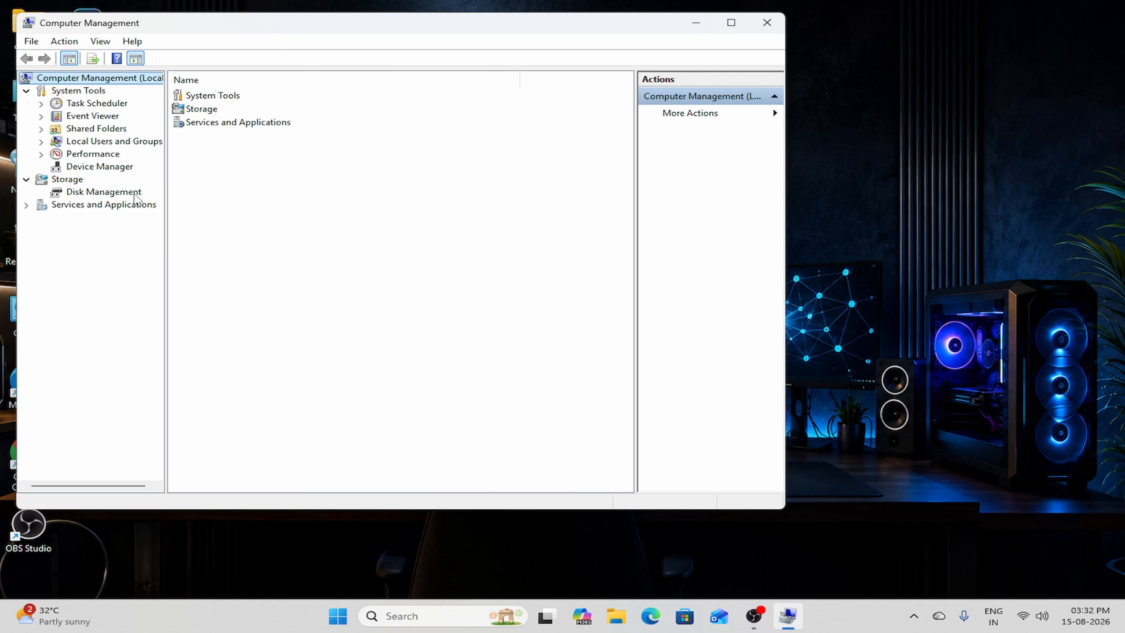
{"action": "left_click", "coordinate": [104, 191]}
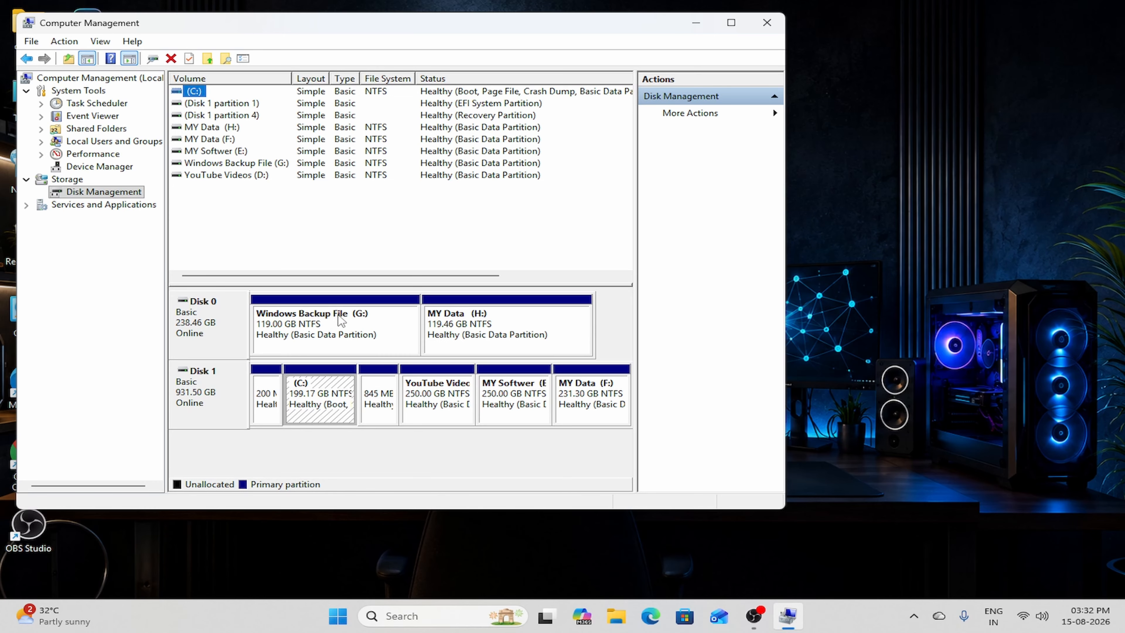
- View the device properties of Disk 0, then close them and Computer Management
{"action": "right_click", "coordinate": [201, 328]}
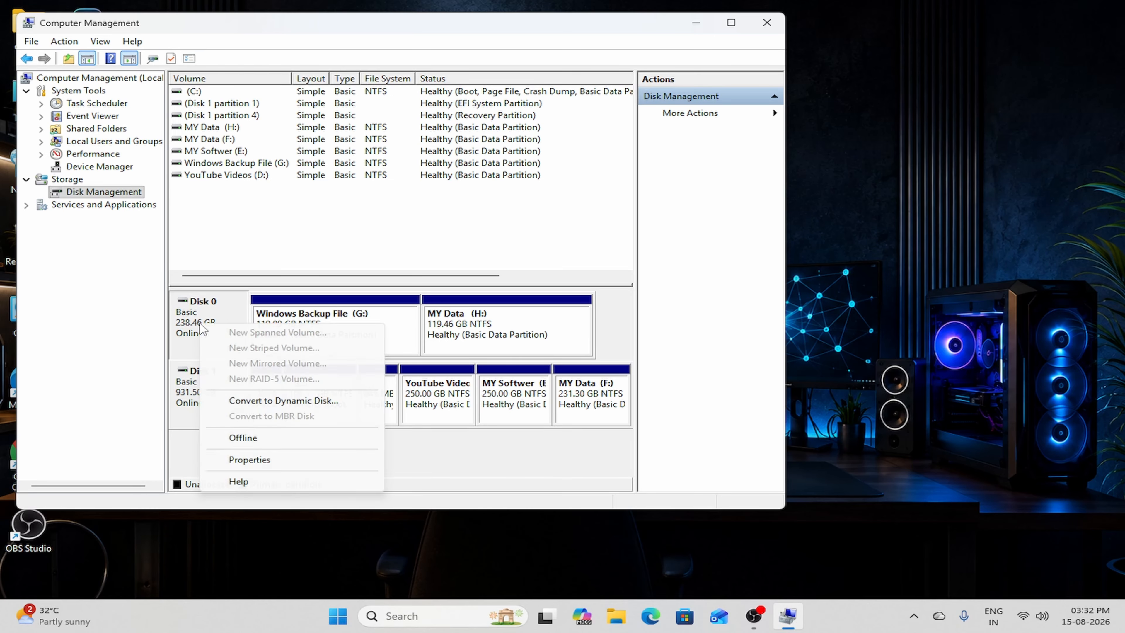
{"action": "left_click", "coordinate": [239, 460]}
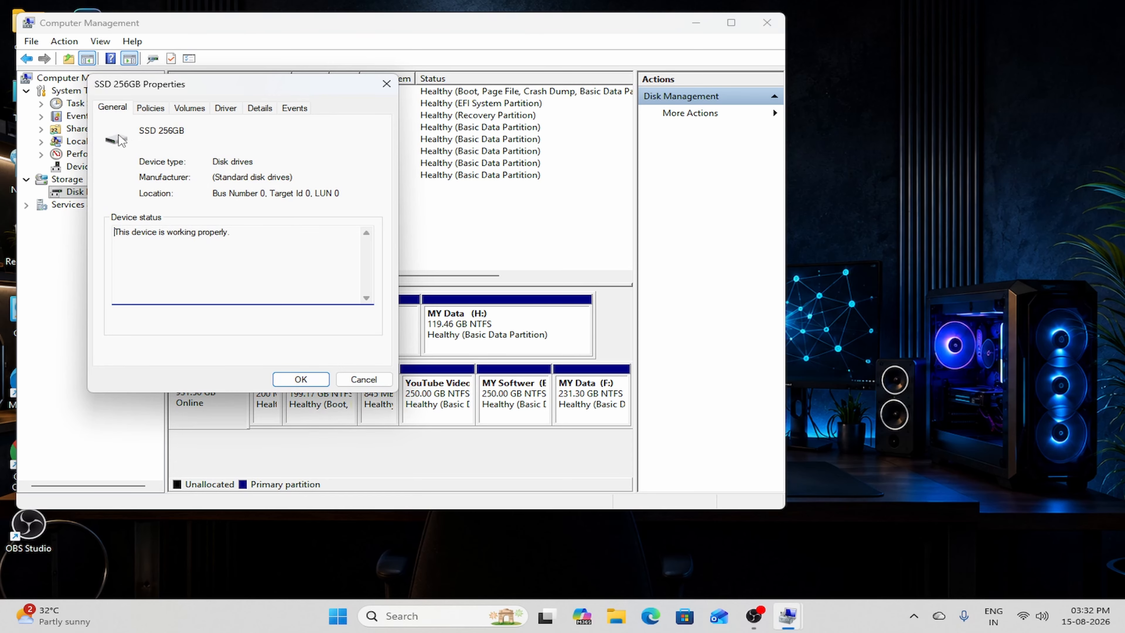
{"action": "left_click", "coordinate": [387, 83]}
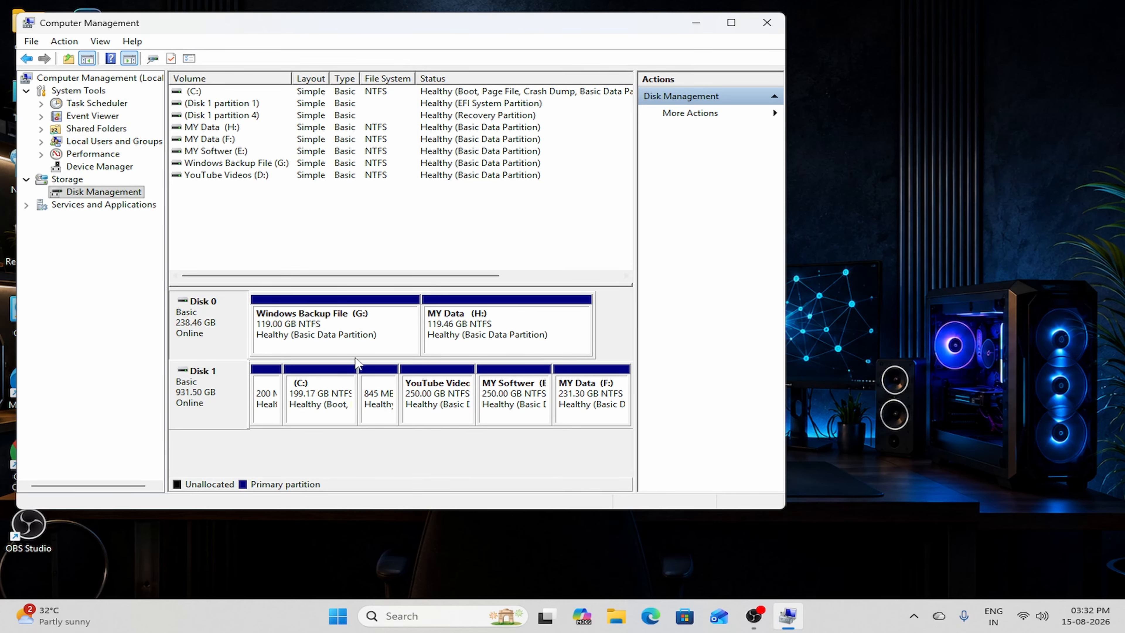
{"action": "left_click", "coordinate": [768, 22]}
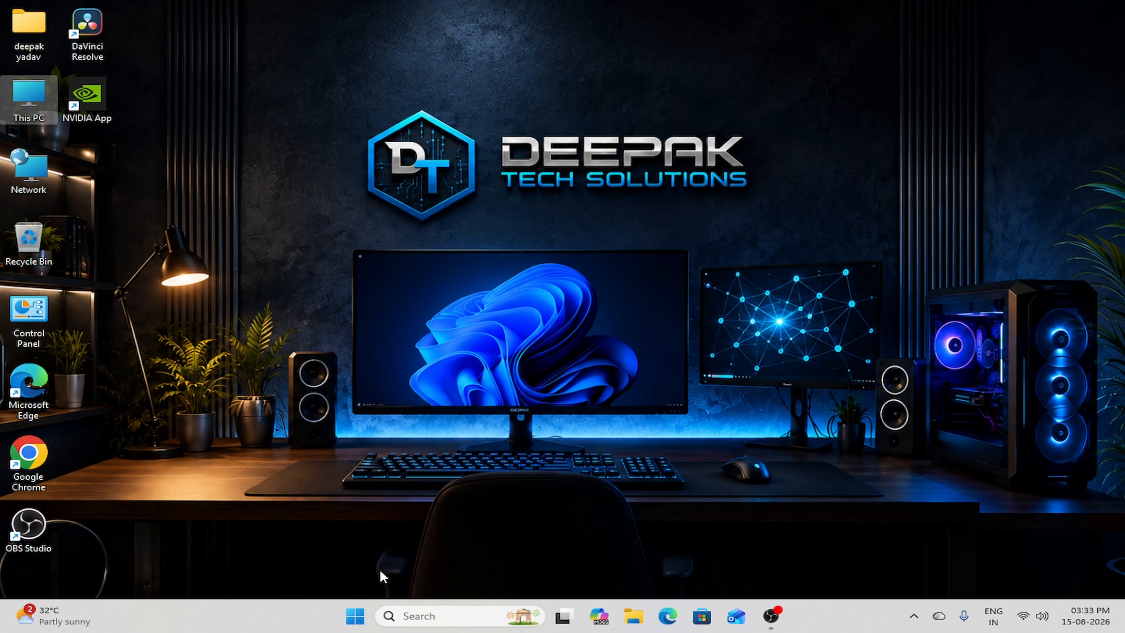
- Open the Control Panel in a maximized window
{"action": "double_click", "coordinate": [43, 318]}
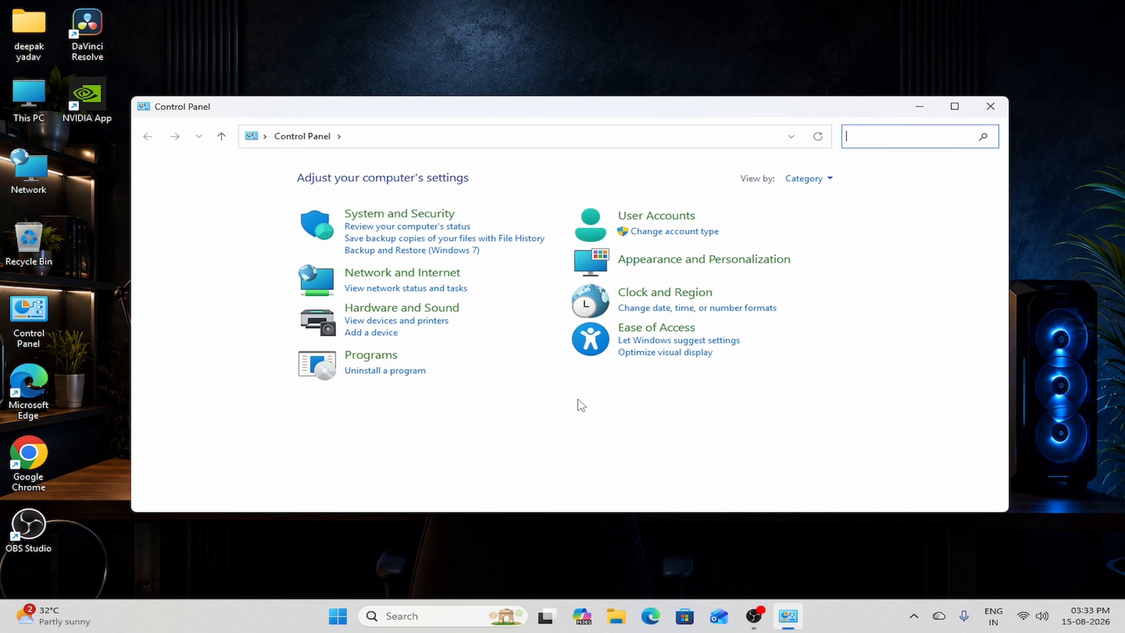
{"action": "left_click", "coordinate": [954, 106]}
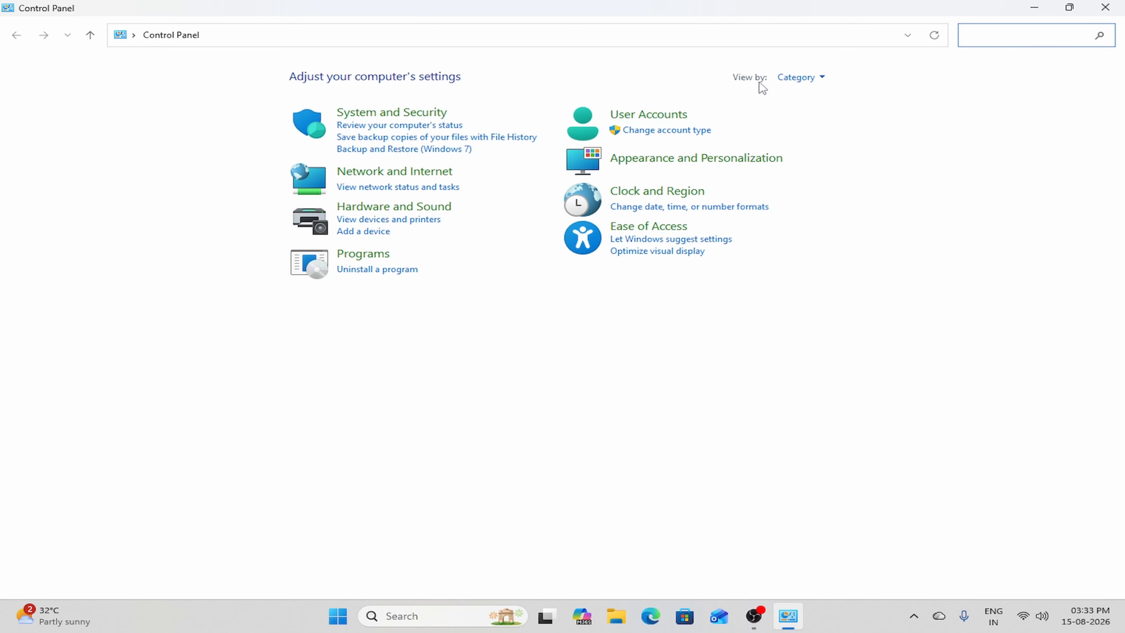
- Switch the Control Panel view to Large icons and back to Category
{"action": "left_click", "coordinate": [783, 79]}
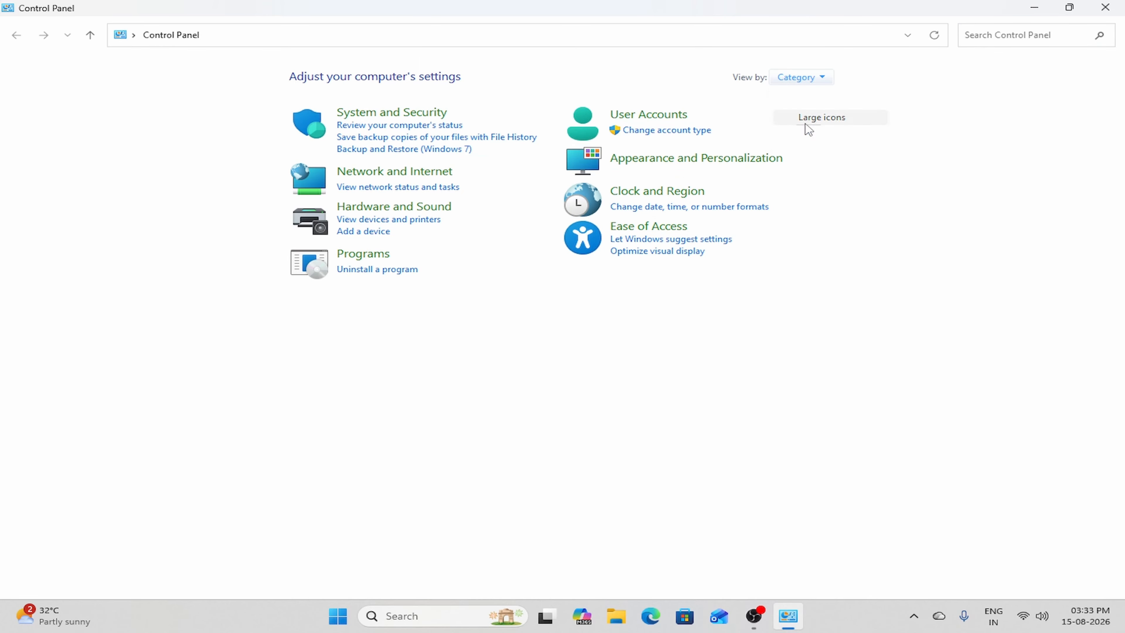
{"action": "left_click", "coordinate": [822, 118]}
{"action": "left_click", "coordinate": [1028, 77]}
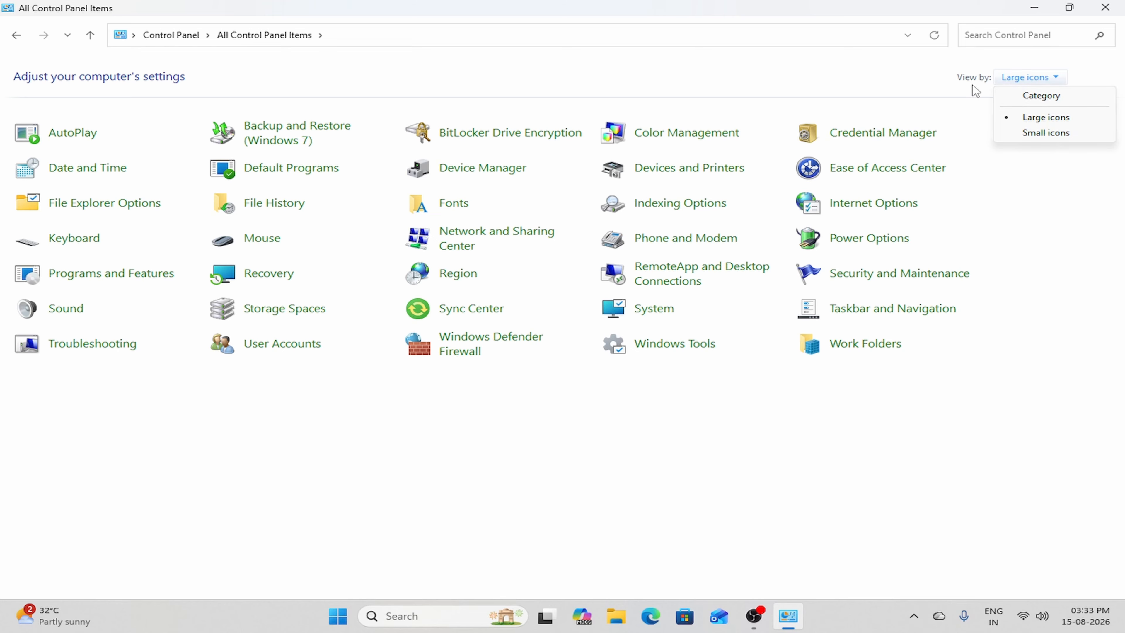
{"action": "left_click", "coordinate": [1027, 98]}
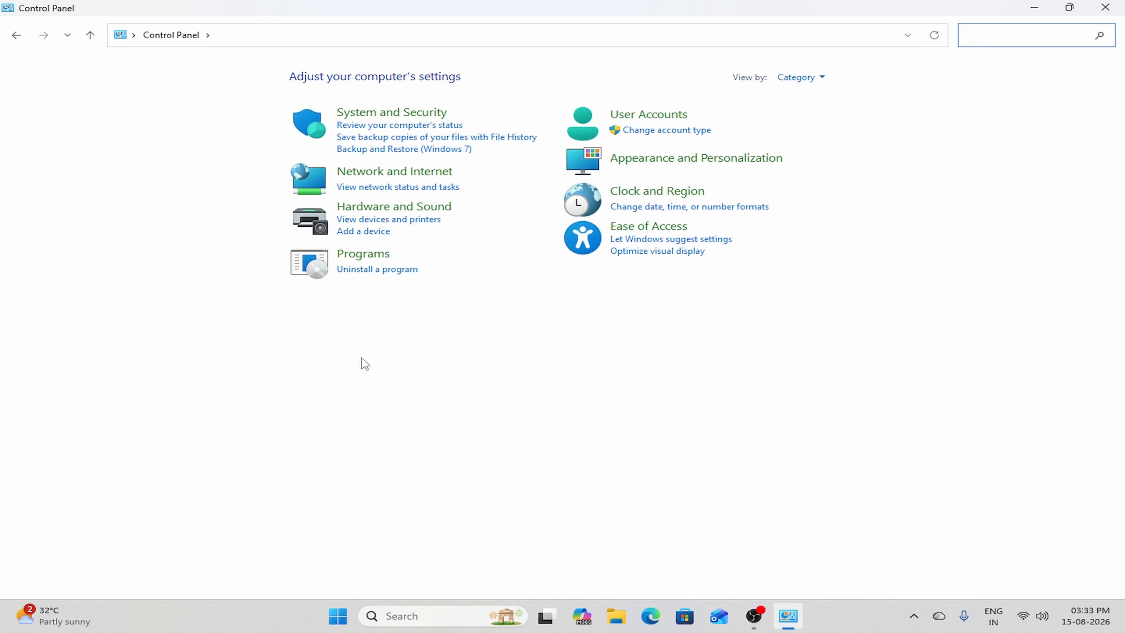
- Start creating a system image in Backup and Restore (Windows 7), with the hard disk Windows Backup File (G:) as the save location
{"action": "left_click", "coordinate": [390, 150]}
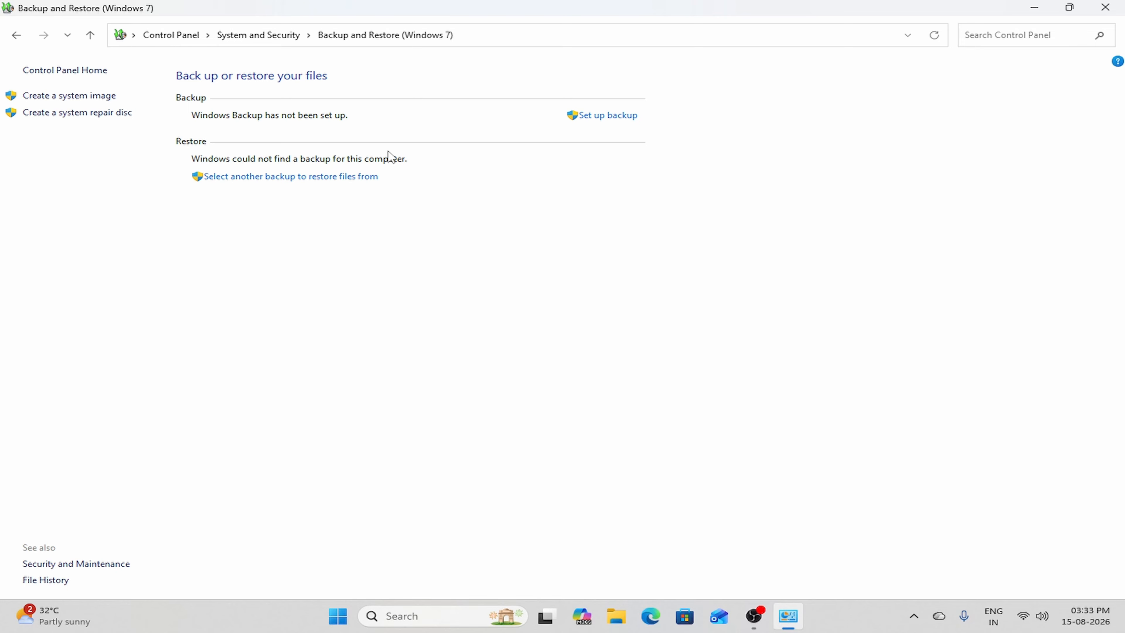
{"action": "left_click", "coordinate": [106, 107]}
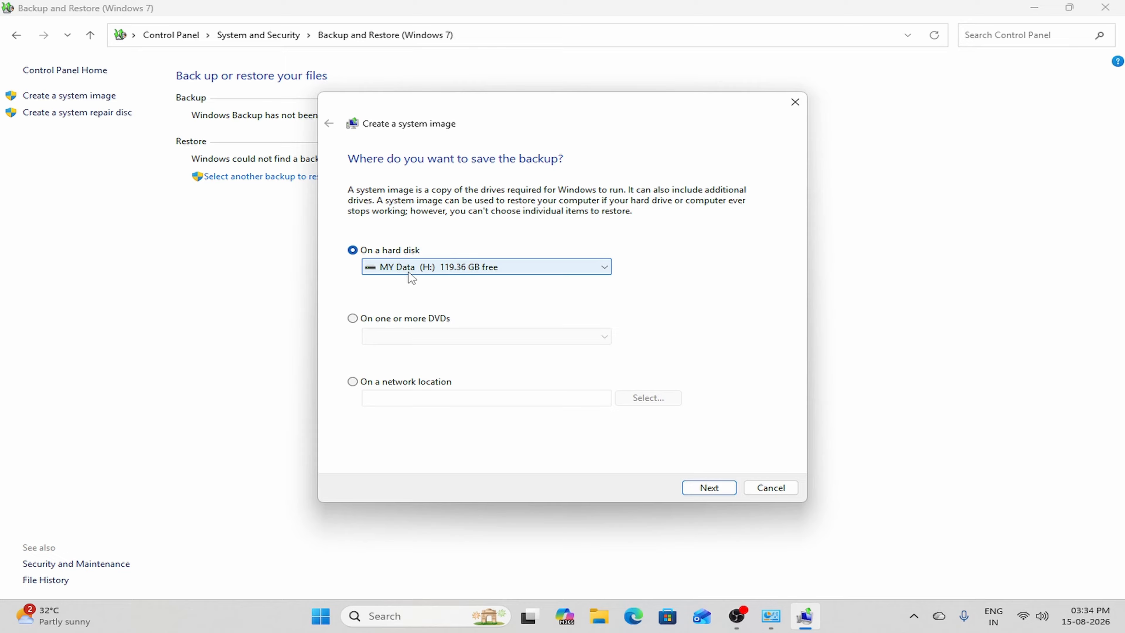
{"action": "left_click", "coordinate": [435, 272]}
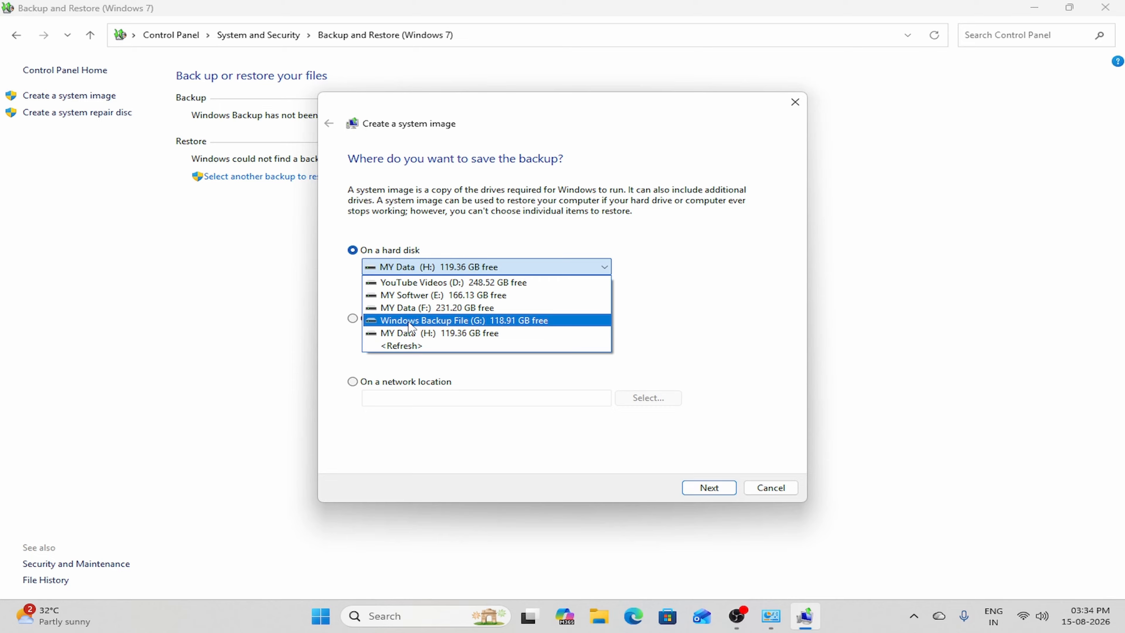
{"action": "left_click", "coordinate": [466, 323]}
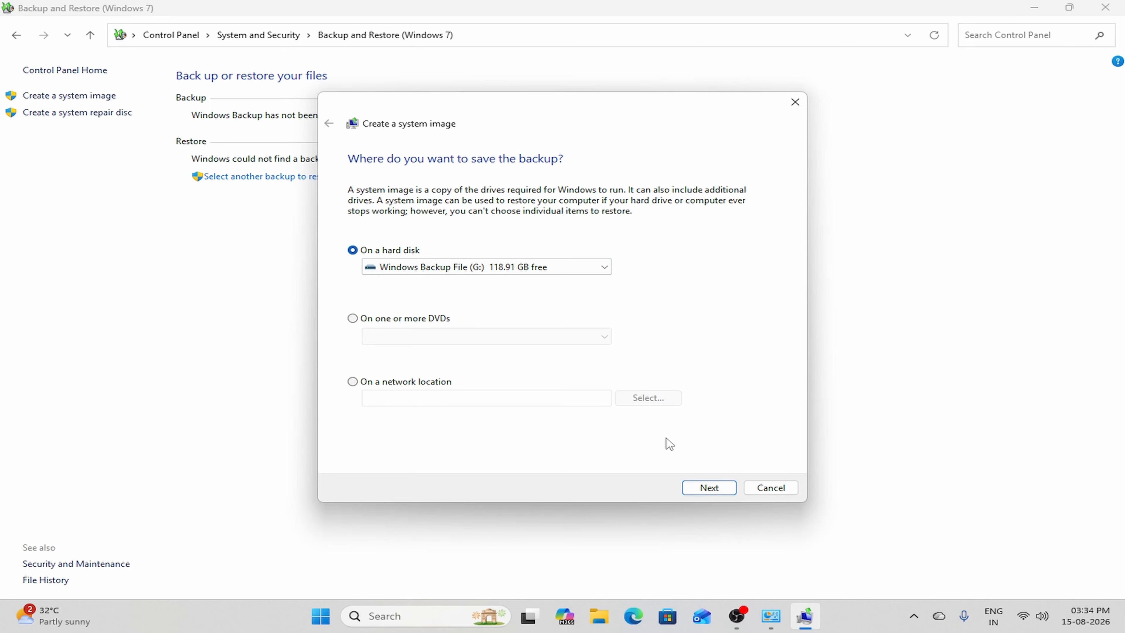
{"action": "left_click", "coordinate": [604, 267]}
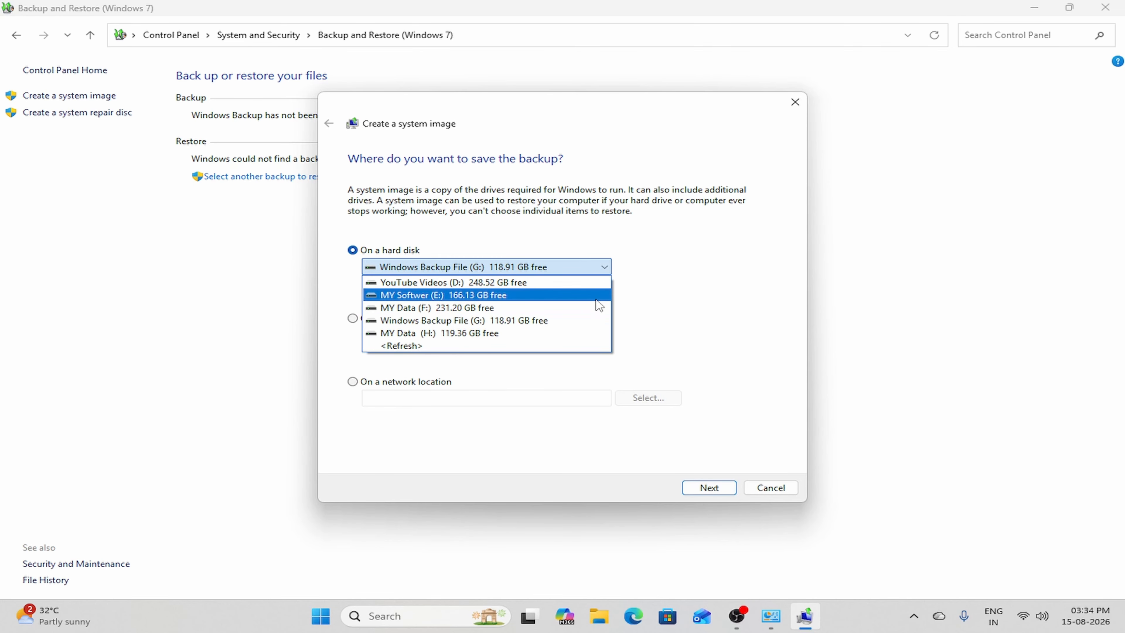
{"action": "left_click", "coordinate": [579, 320]}
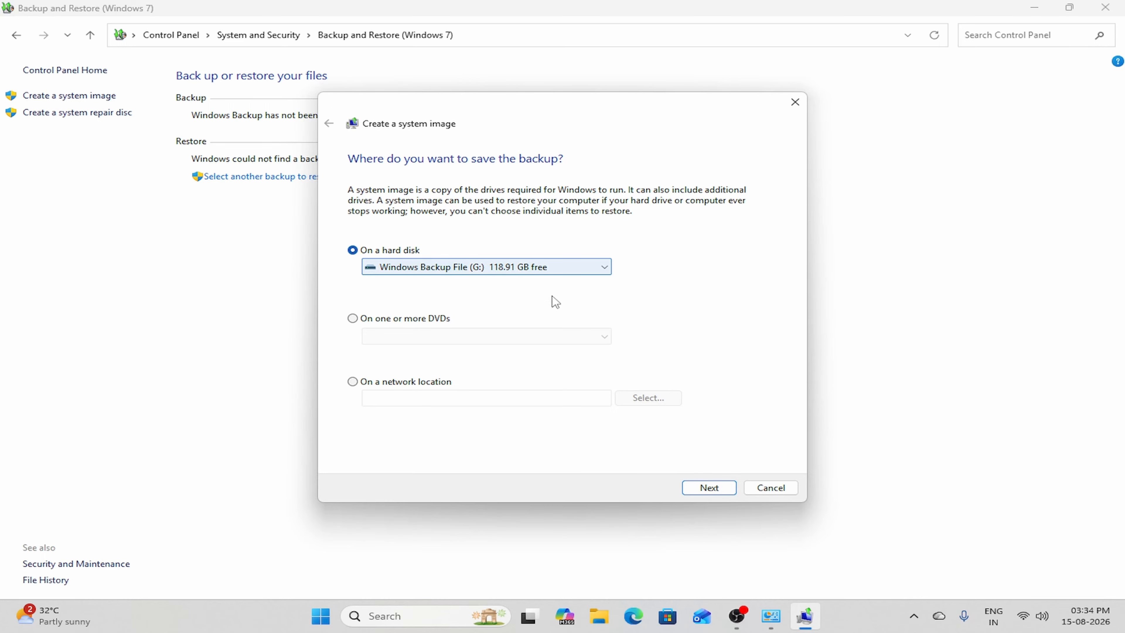
{"action": "left_click", "coordinate": [717, 488]}
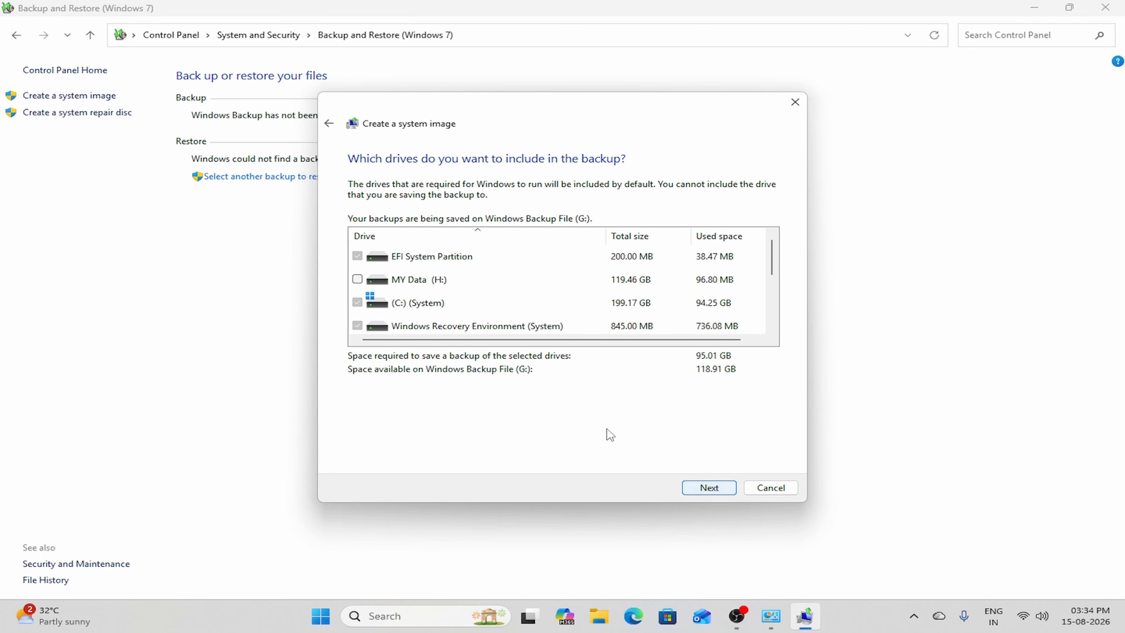
- Review the list of drives that can be included in the backup, with their total size and used space
{"action": "scroll", "coordinate": [460, 293], "scroll_direction": "down", "scroll_amount": 2}
{"action": "scroll", "coordinate": [461, 291], "scroll_direction": "up", "scroll_amount": 2}
{"action": "scroll", "coordinate": [377, 319], "scroll_direction": "down", "scroll_amount": 2}
{"action": "scroll", "coordinate": [419, 288], "scroll_direction": "up", "scroll_amount": 2}
{"action": "scroll", "coordinate": [412, 310], "scroll_direction": "down", "scroll_amount": 3}
{"action": "scroll", "coordinate": [412, 311], "scroll_direction": "up", "scroll_amount": 3}
{"action": "scroll", "coordinate": [441, 288], "scroll_direction": "down", "scroll_amount": 1}
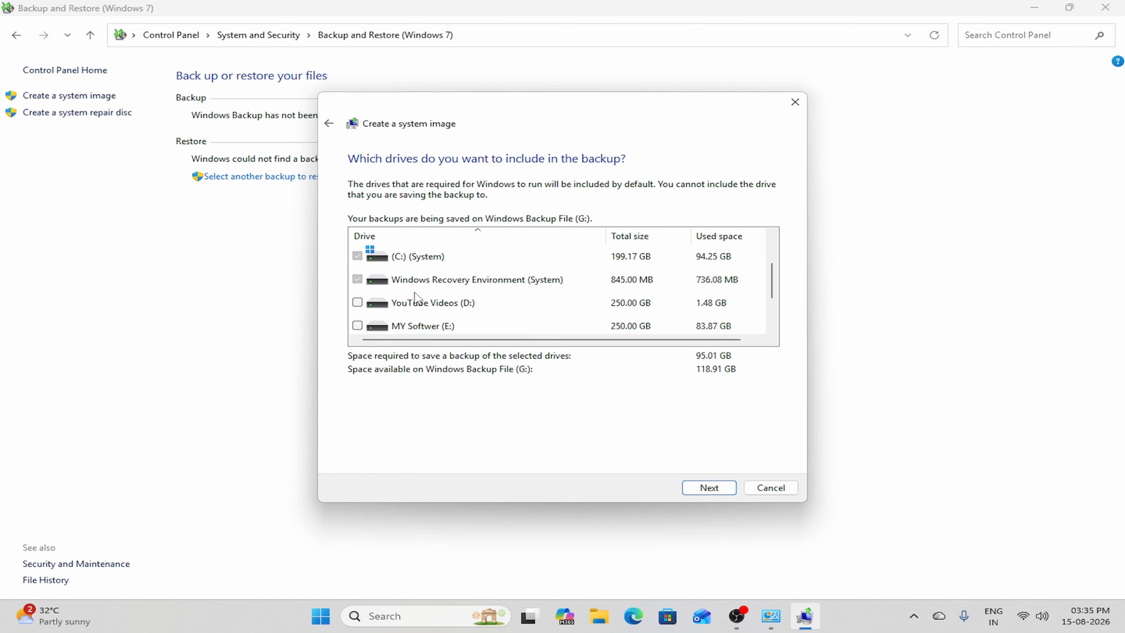
{"action": "scroll", "coordinate": [421, 306], "scroll_direction": "up", "scroll_amount": 1}
{"action": "scroll", "coordinate": [439, 286], "scroll_direction": "down", "scroll_amount": 2}
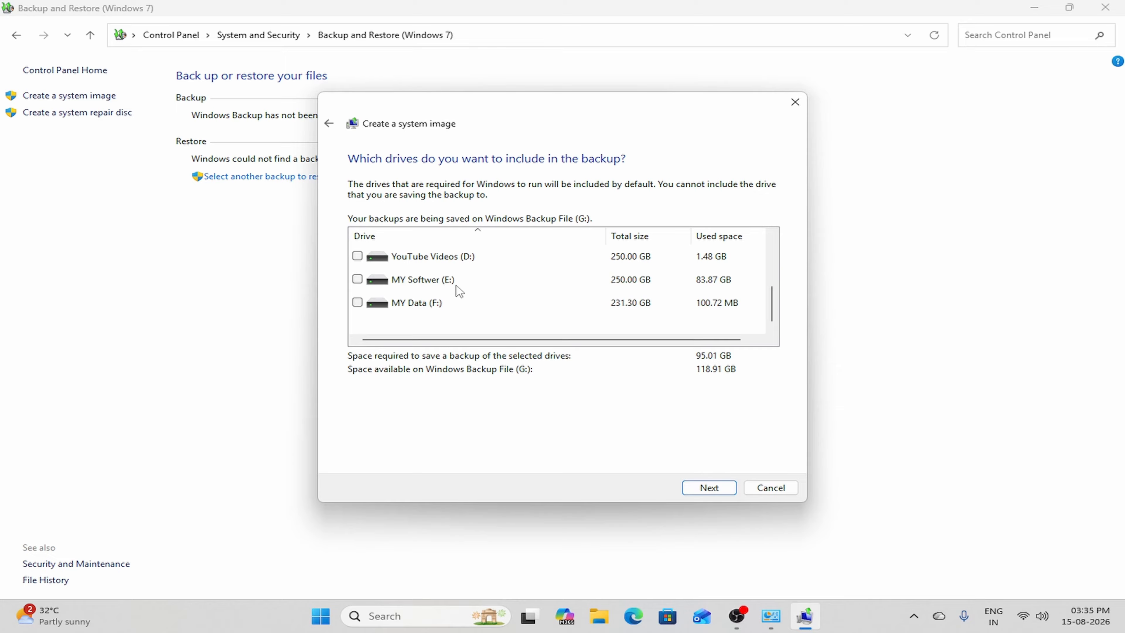
{"action": "scroll", "coordinate": [458, 291], "scroll_direction": "up", "scroll_amount": 1}
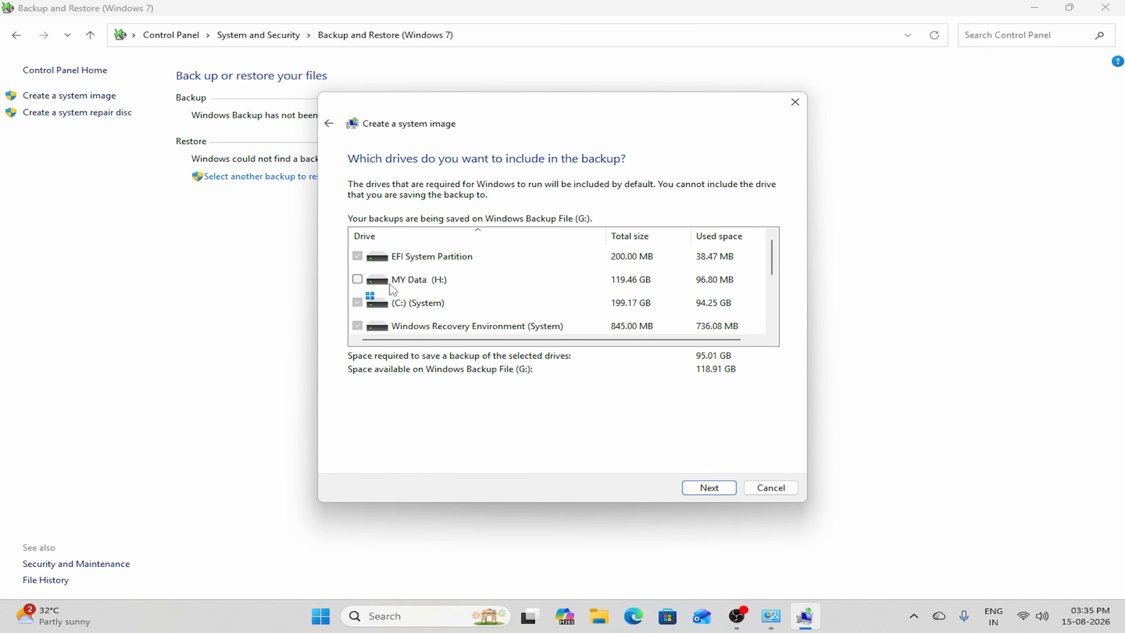
{"action": "scroll", "coordinate": [392, 289], "scroll_direction": "up", "scroll_amount": 1}
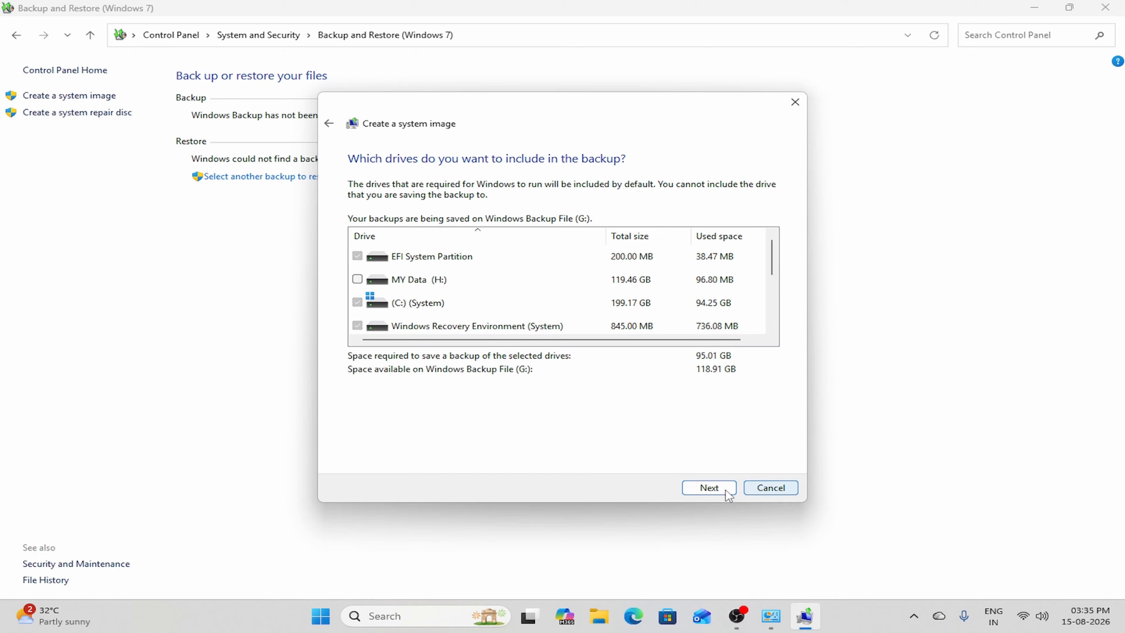
- Keep only the default required drives in the system image and start the backup
{"action": "left_click", "coordinate": [708, 488]}
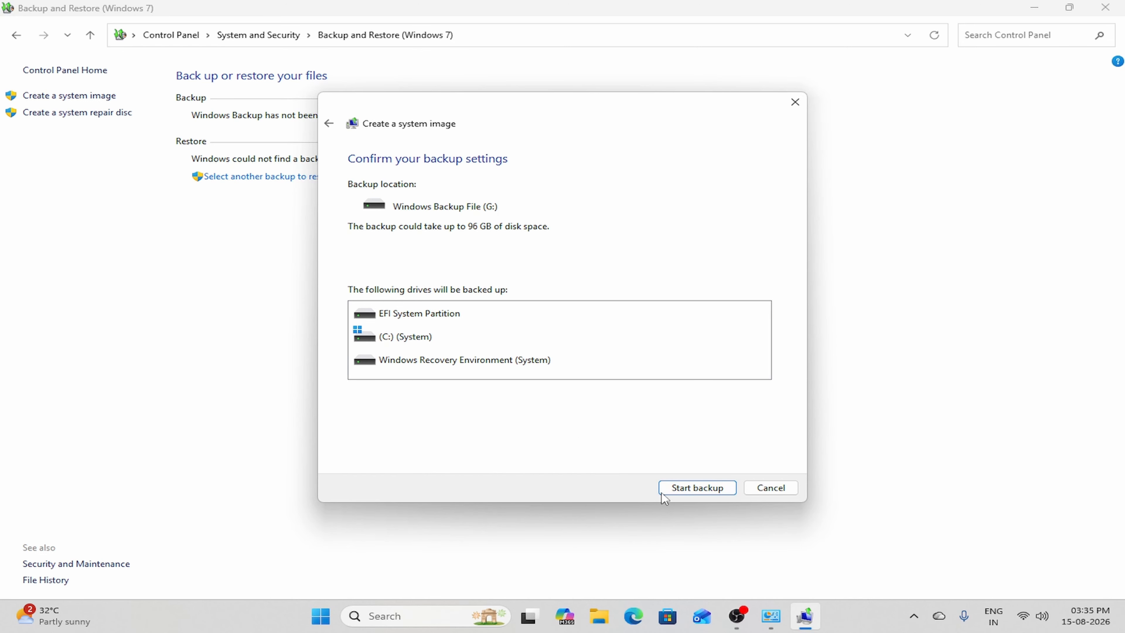
{"action": "left_click", "coordinate": [687, 485]}
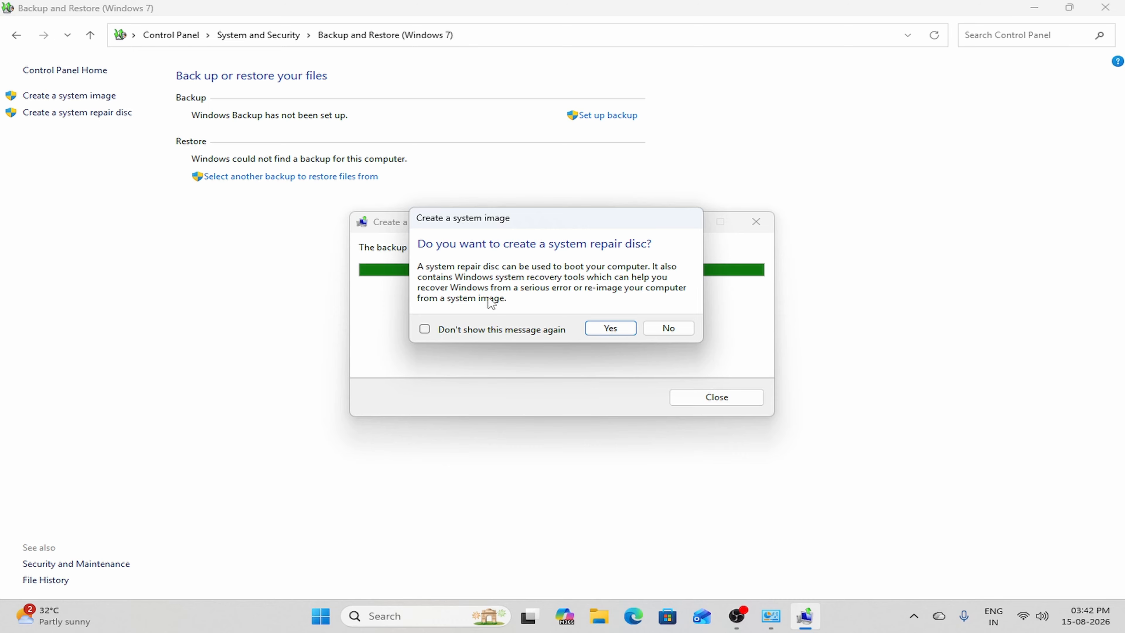
- Decline creating a system repair disc and close the system image dialog and the Backup and Restore window
{"action": "left_click", "coordinate": [652, 330]}
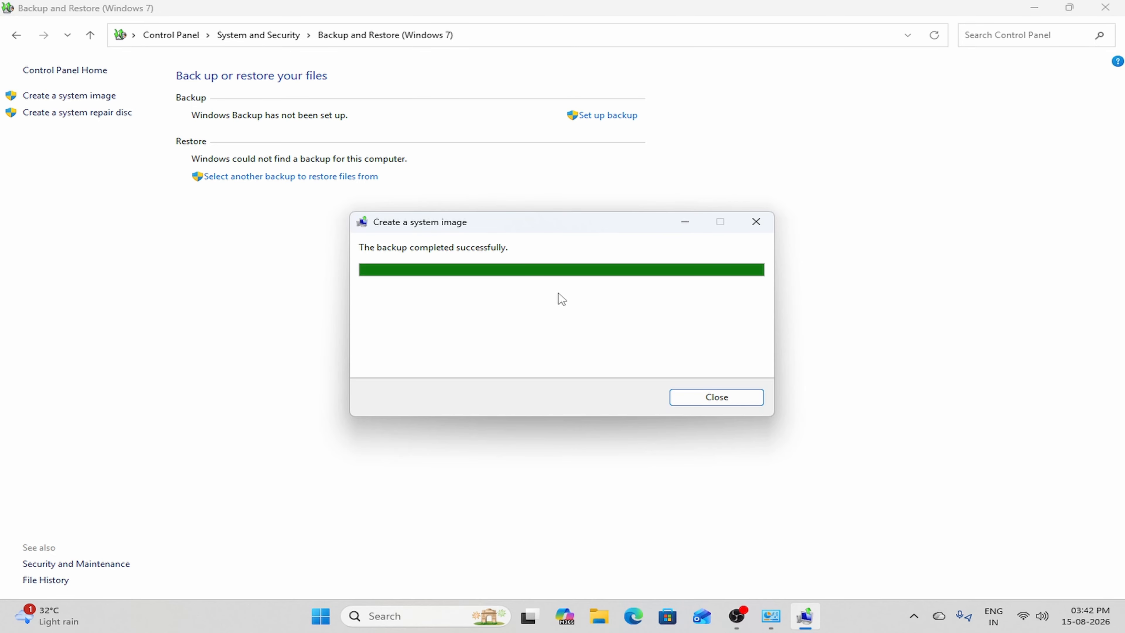
{"action": "left_click", "coordinate": [694, 404]}
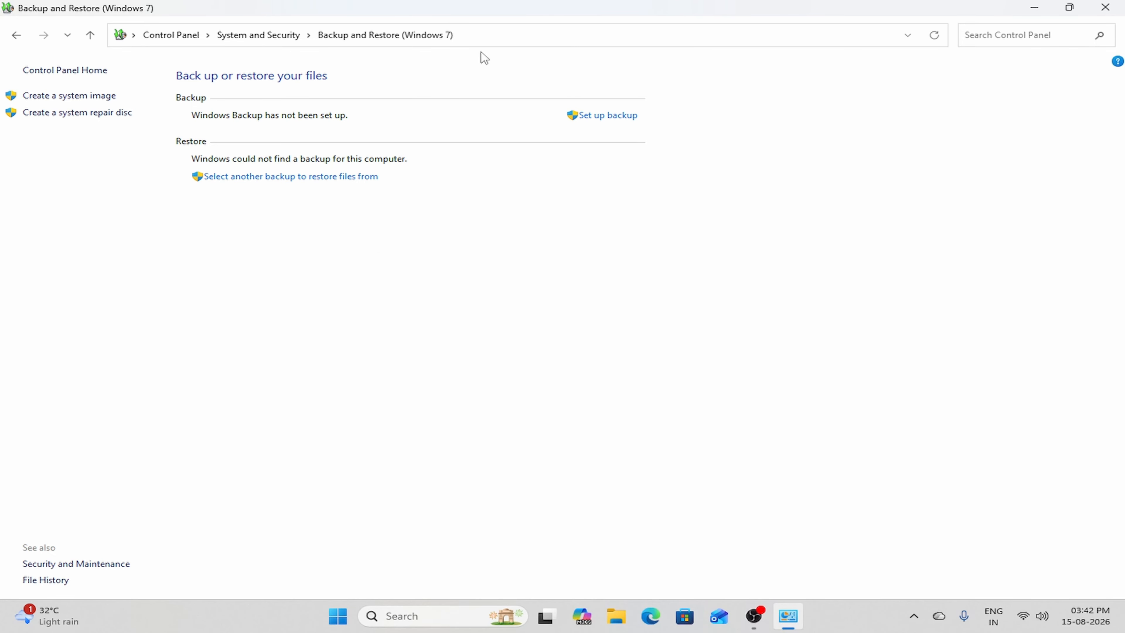
{"action": "left_click", "coordinate": [1106, 6]}
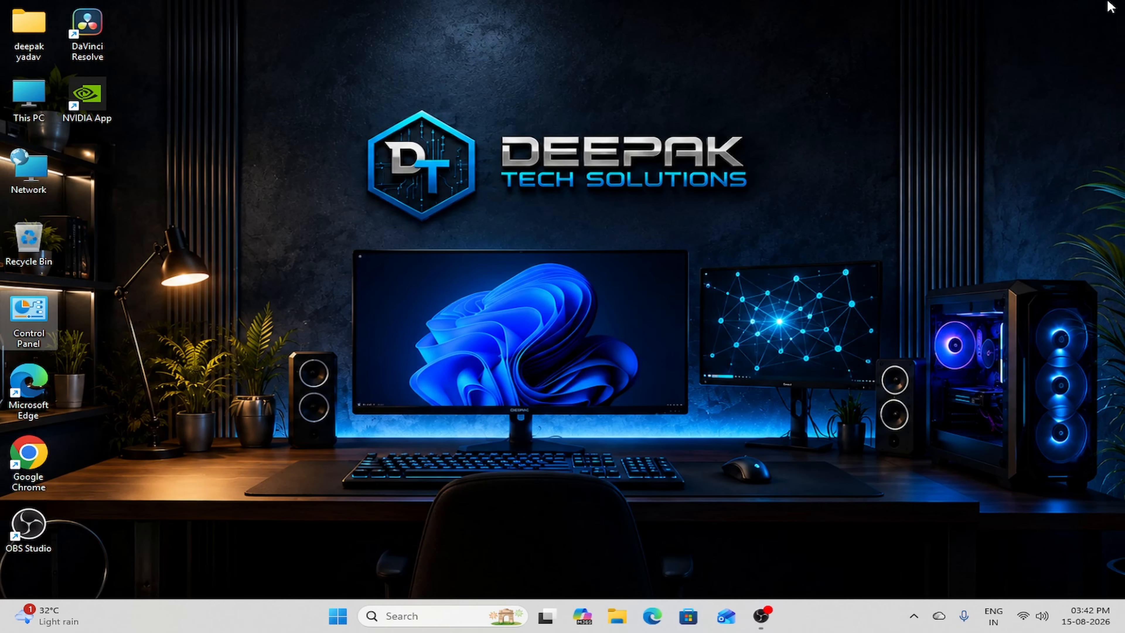
- Check the Windows Backup File (G:) drive for the WindowsImageBackup folder without granting folder access, then close the file window
{"action": "double_click", "coordinate": [29, 98]}
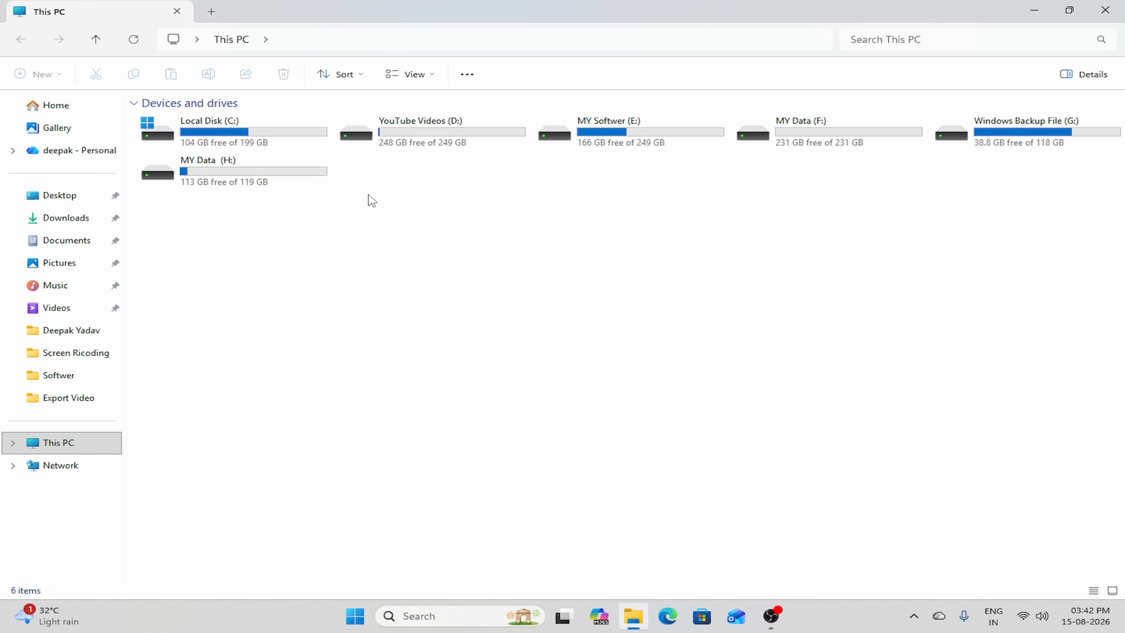
{"action": "double_click", "coordinate": [1040, 145]}
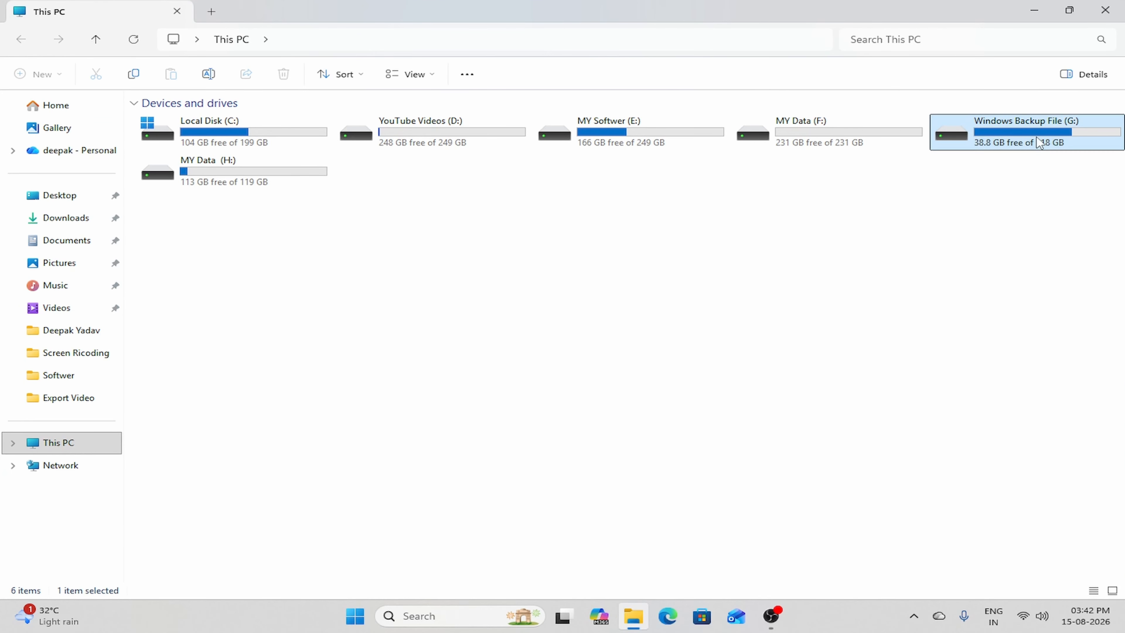
{"action": "double_click", "coordinate": [361, 128]}
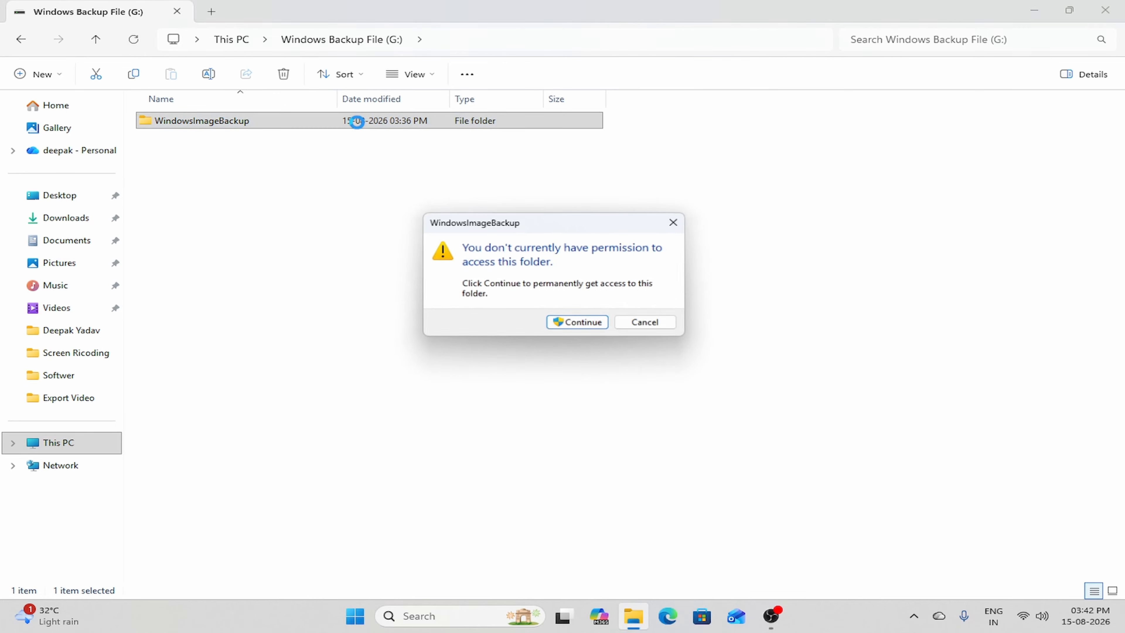
{"action": "left_click", "coordinate": [680, 220]}
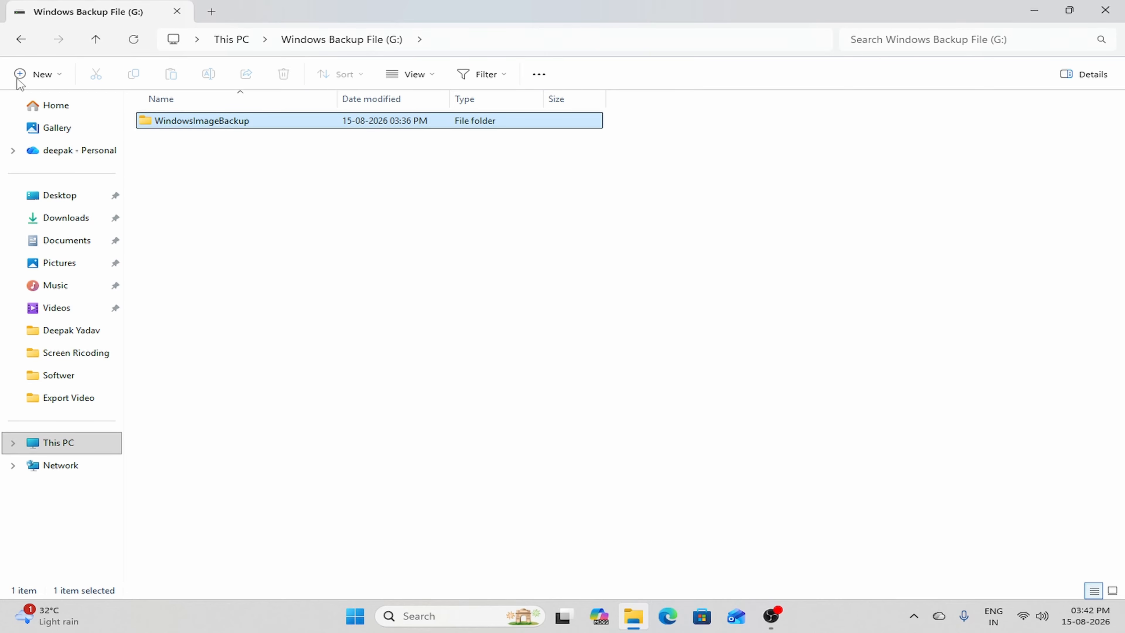
{"action": "left_click", "coordinate": [21, 40]}
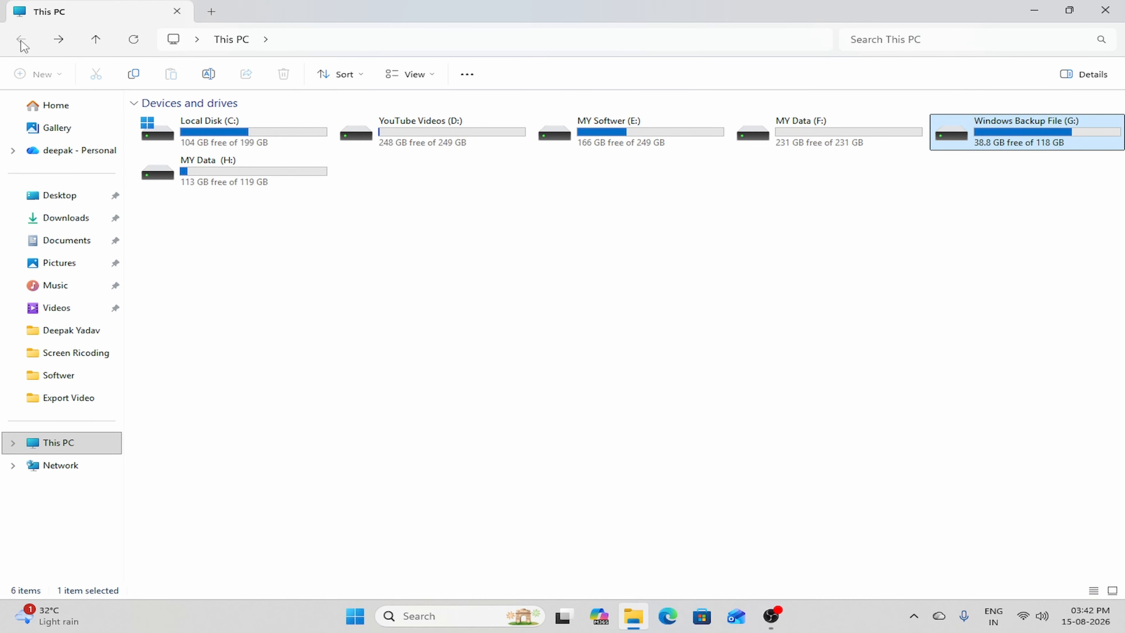
{"action": "left_click", "coordinate": [1106, 10]}
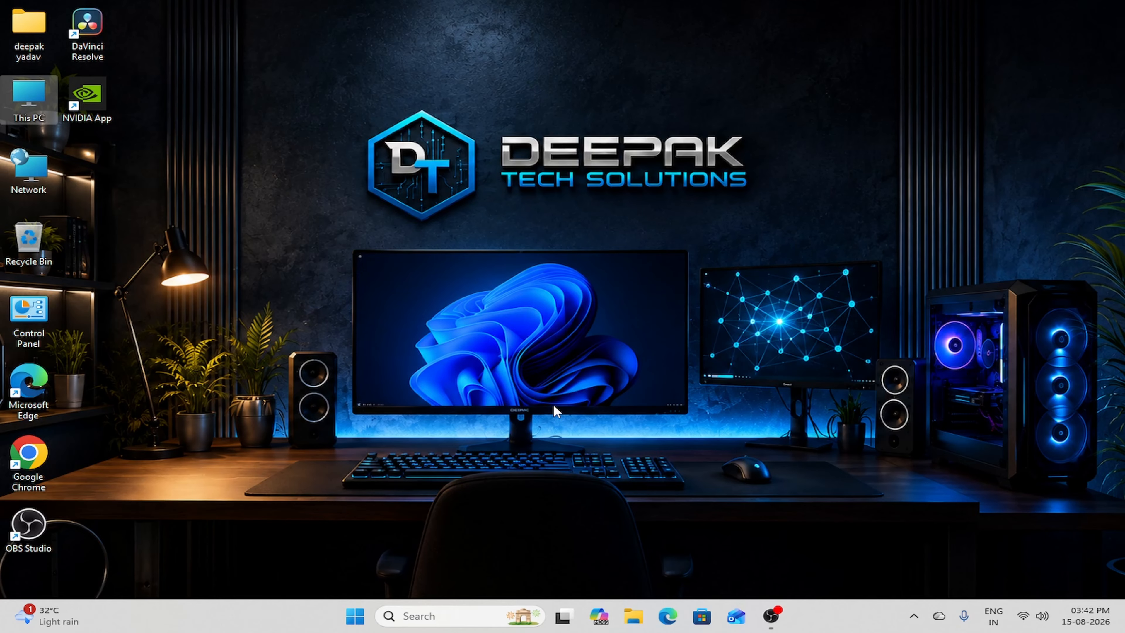